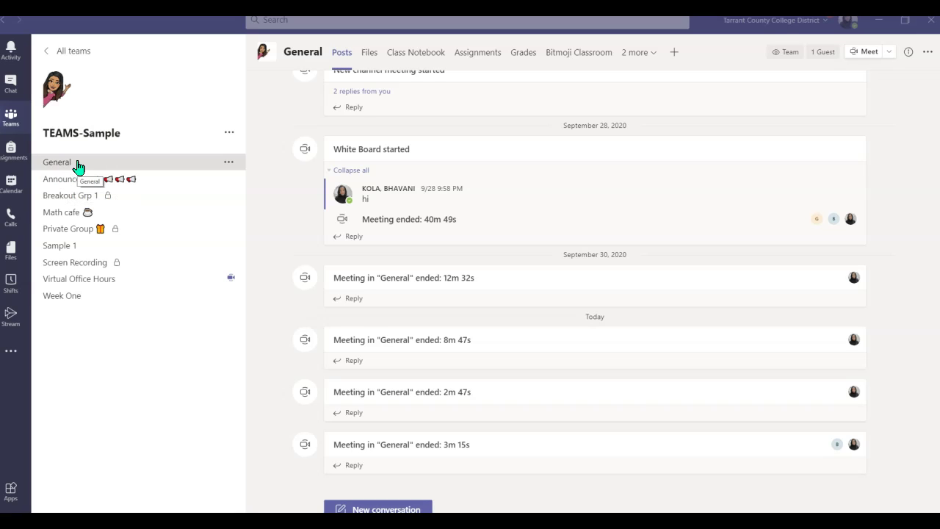
- Limit General channel posting to 'Only owners can post messages' and return to its posts
{"action": "left_click", "coordinate": [229, 163]}
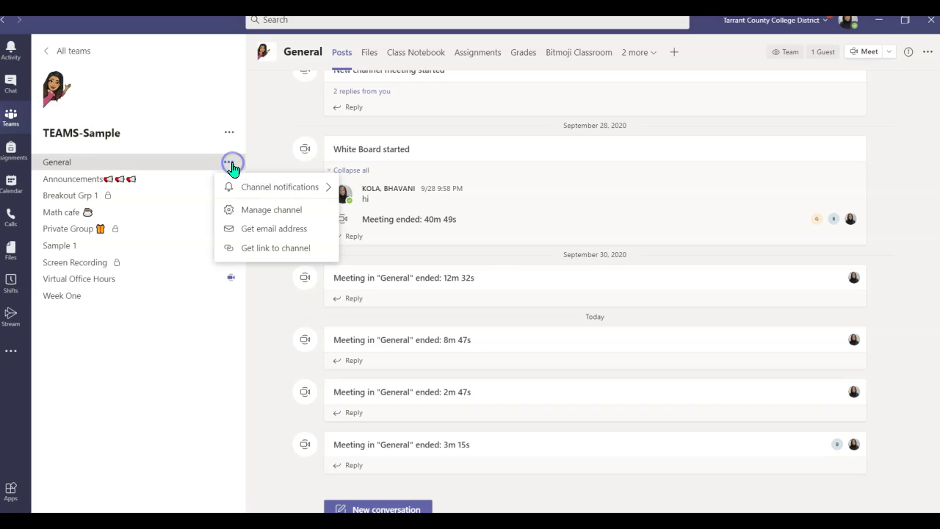
{"action": "left_click", "coordinate": [271, 210]}
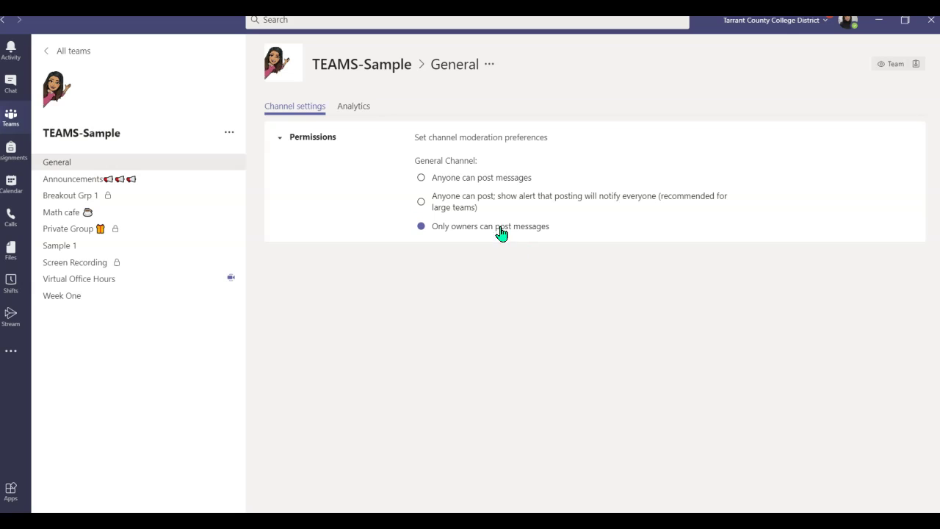
{"action": "left_click", "coordinate": [69, 164]}
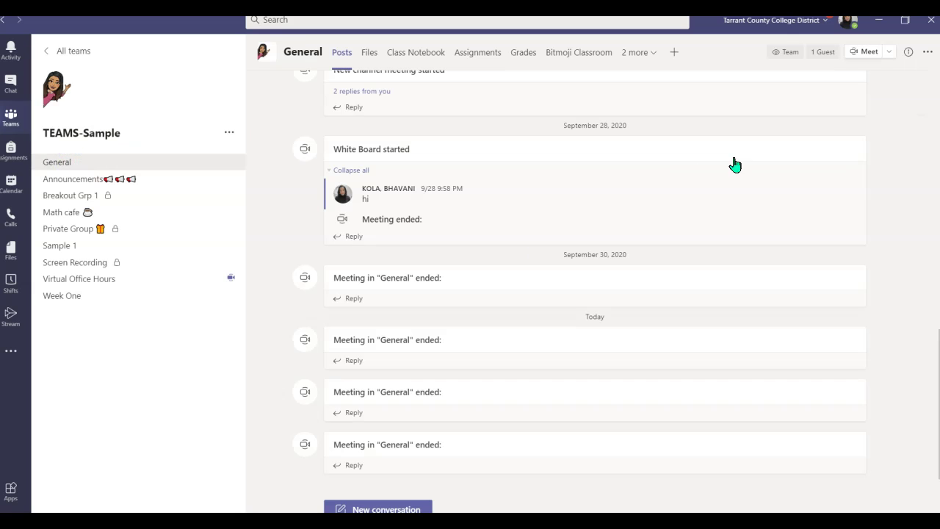
- Start a General channel meeting with the microphone off and begin writing in the meeting chat
{"action": "left_click", "coordinate": [862, 53]}
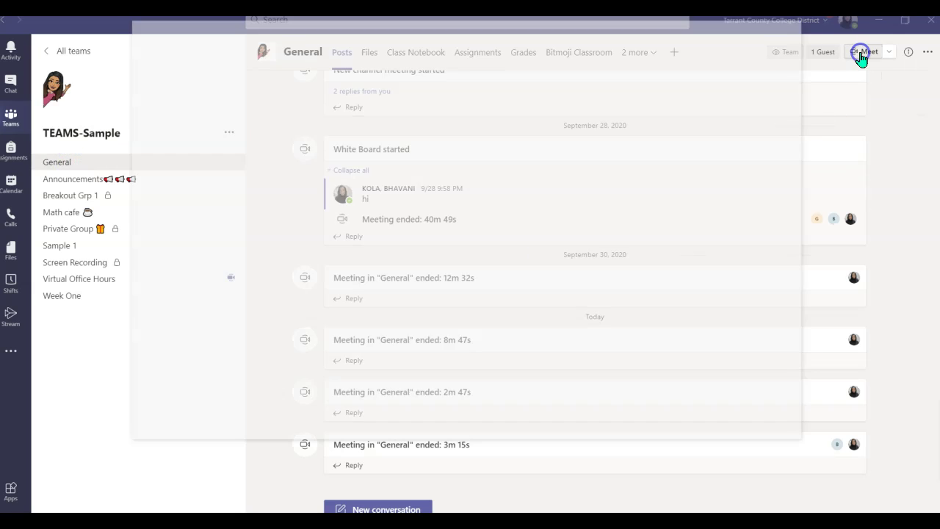
{"action": "left_click", "coordinate": [411, 297]}
{"action": "left_click", "coordinate": [575, 297]}
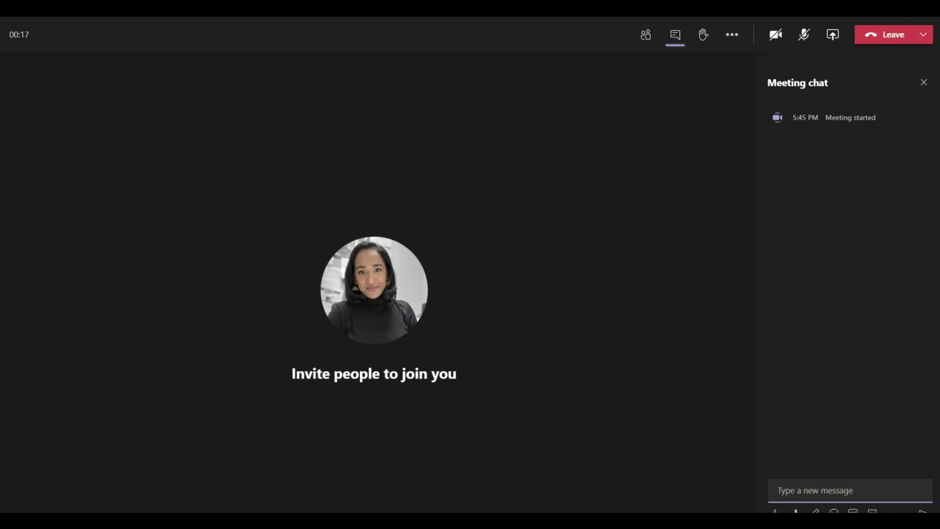
{"action": "left_click", "coordinate": [214, 450]}
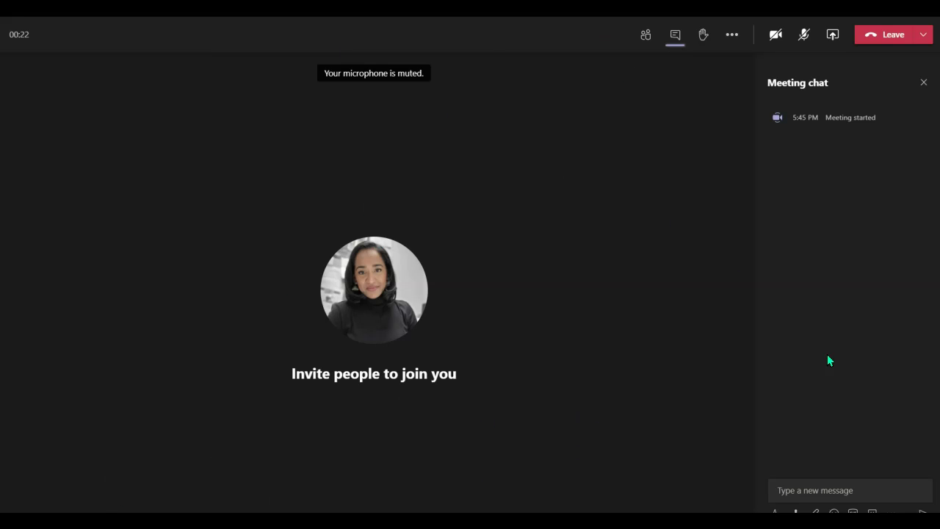
{"action": "left_click", "coordinate": [821, 487]}
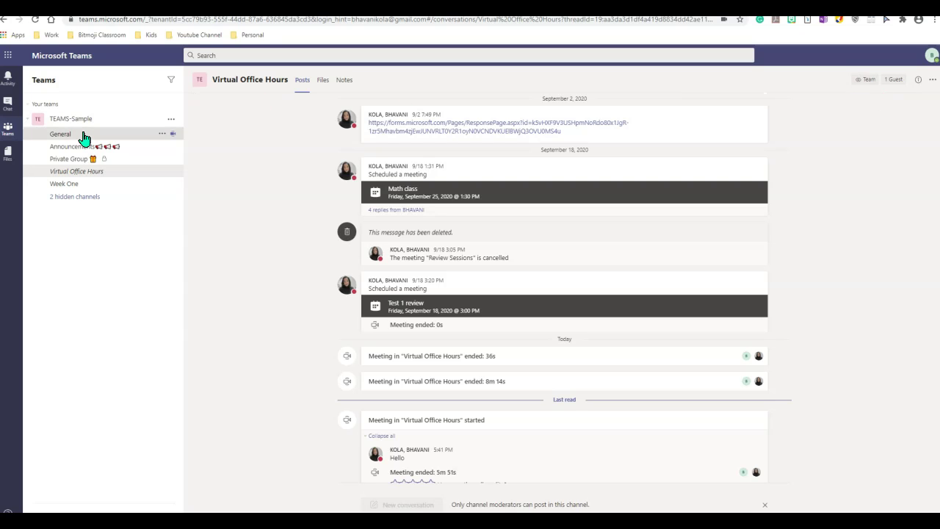
- Join the live New channel meeting from General, muted, and show its owner-only chat
{"action": "left_click", "coordinate": [83, 138]}
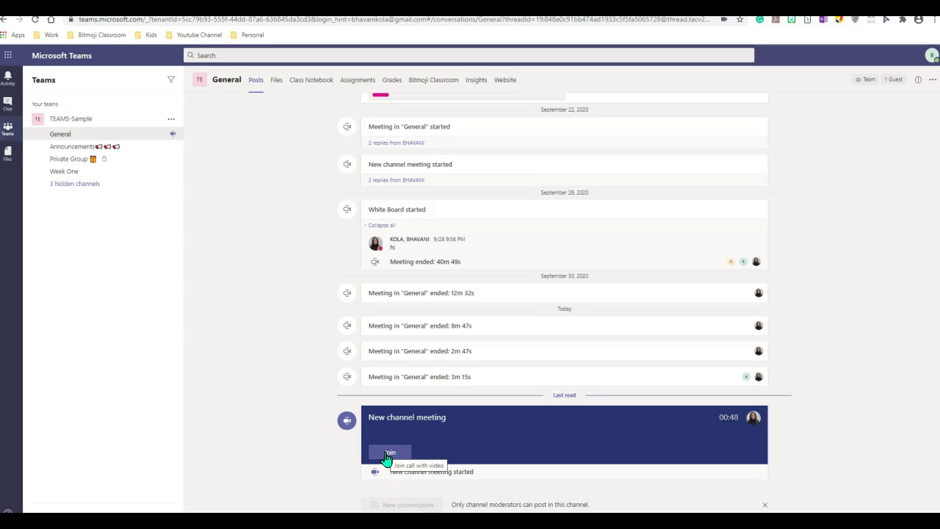
{"action": "left_click", "coordinate": [387, 454]}
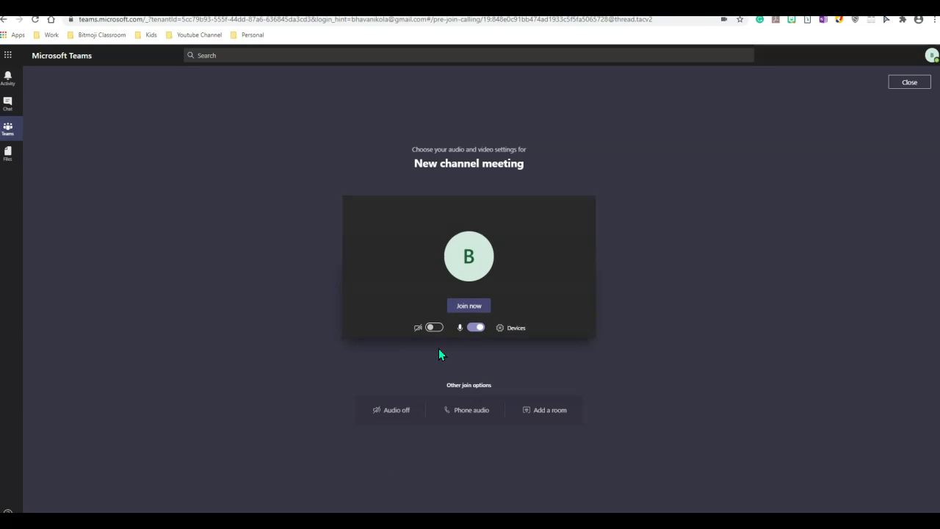
{"action": "left_click", "coordinate": [464, 330]}
{"action": "left_click", "coordinate": [471, 309]}
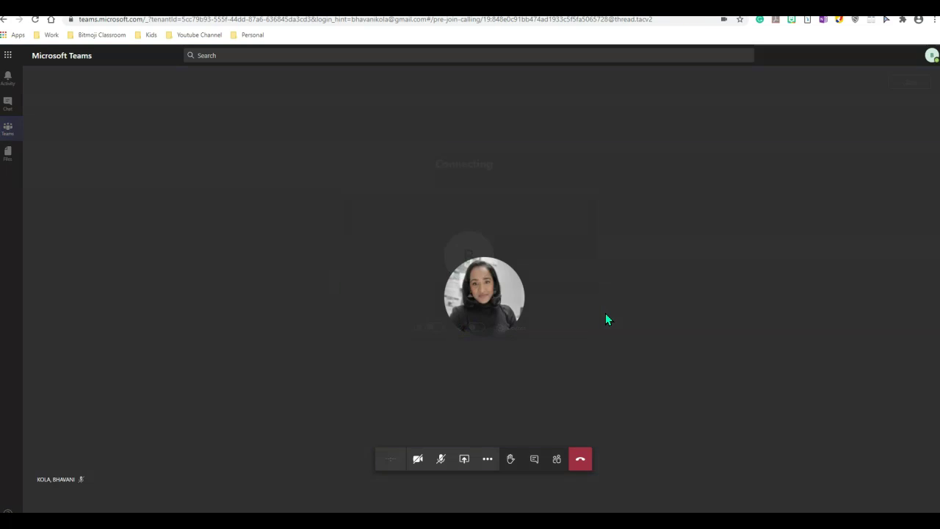
{"action": "left_click", "coordinate": [534, 459]}
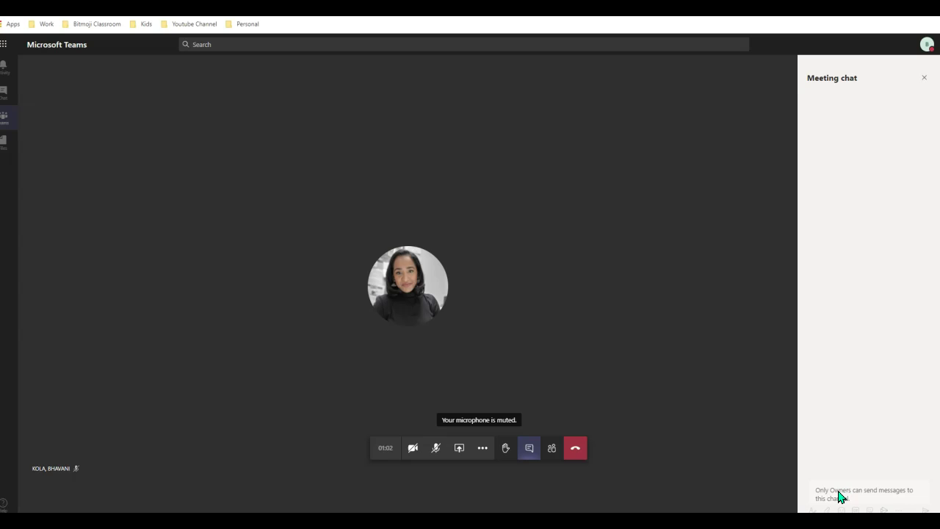
- Send two 'Hello' messages in the meeting chat
{"action": "mouse_move", "coordinate": [207, 512]}
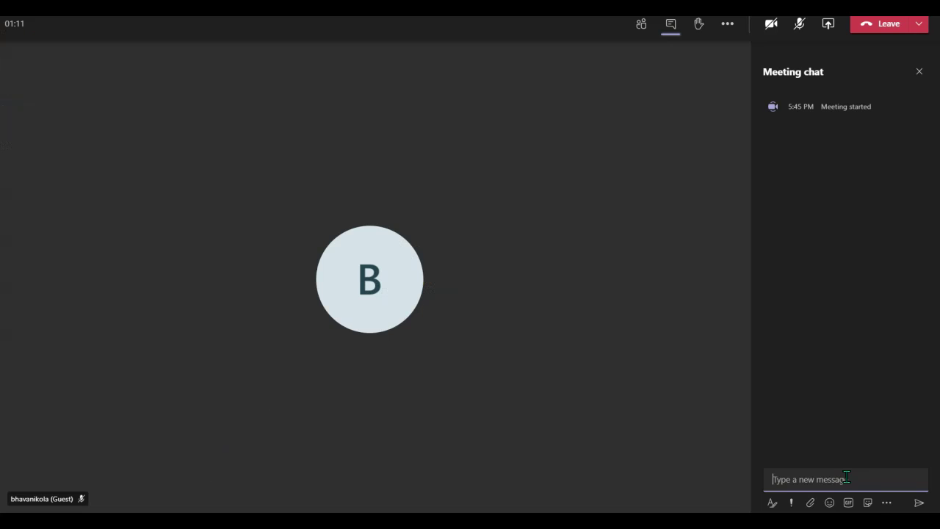
{"action": "type", "text": "Hello"}
{"action": "key", "text": "Return"}
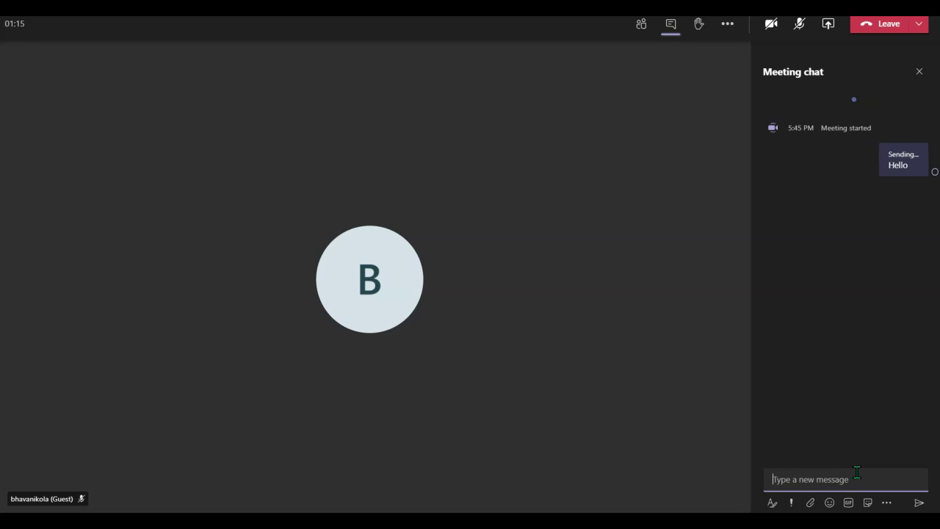
{"action": "type", "text": "Hello"}
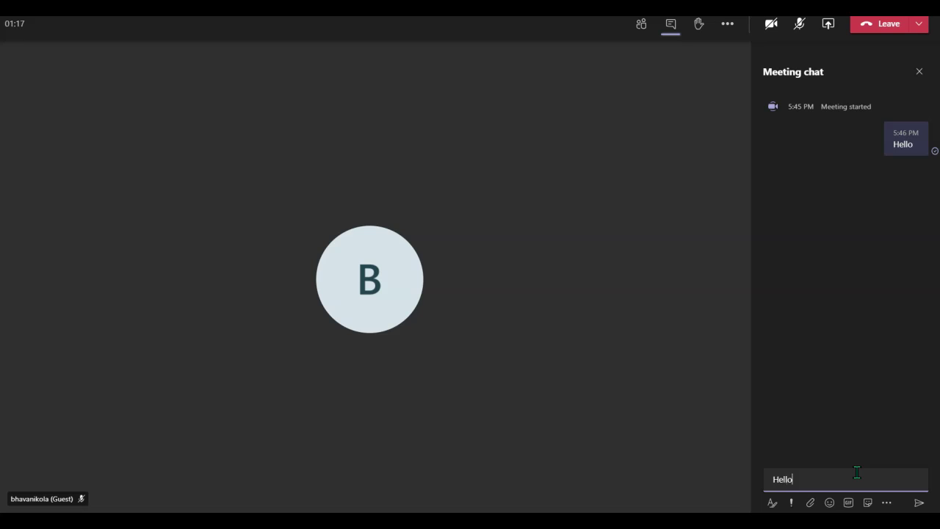
{"action": "key", "text": "Return"}
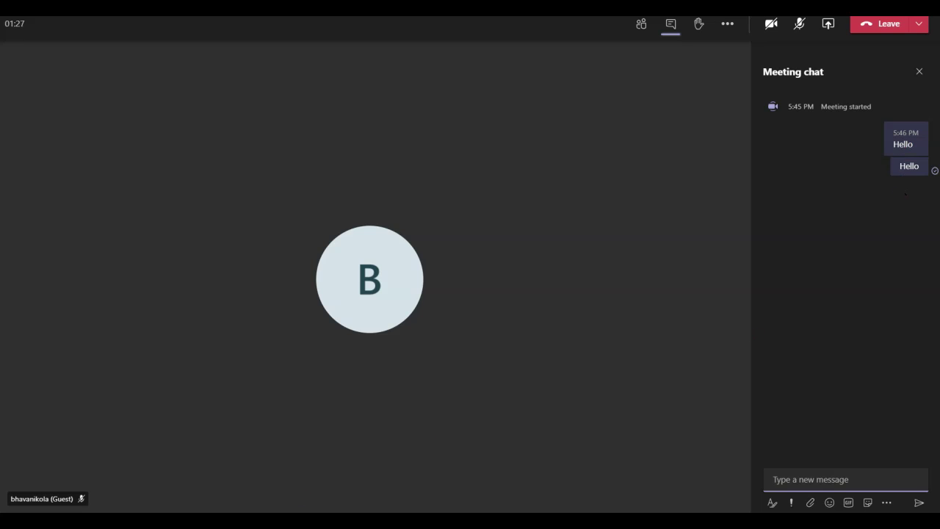
- In the other meeting window, react Like to the first Hello and Surprised to the second
{"action": "key", "text": "alt+Tab"}
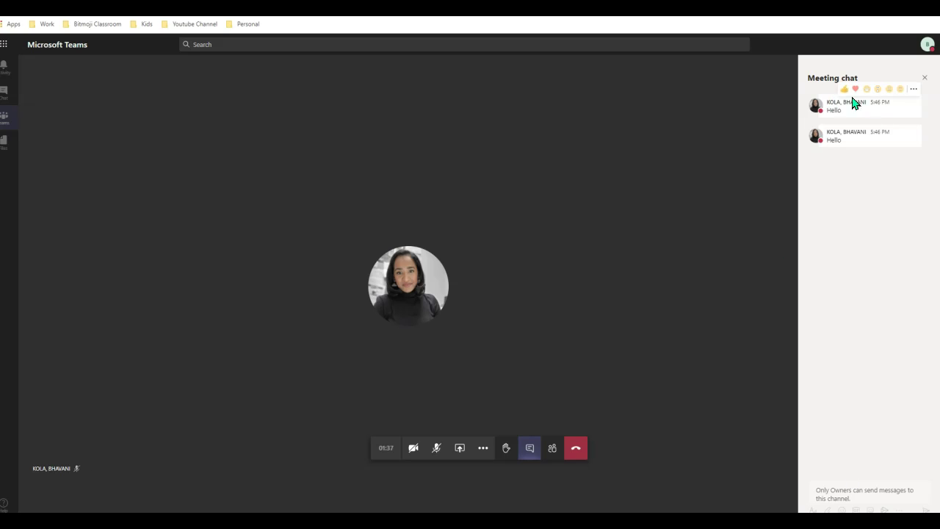
{"action": "left_click", "coordinate": [848, 91]}
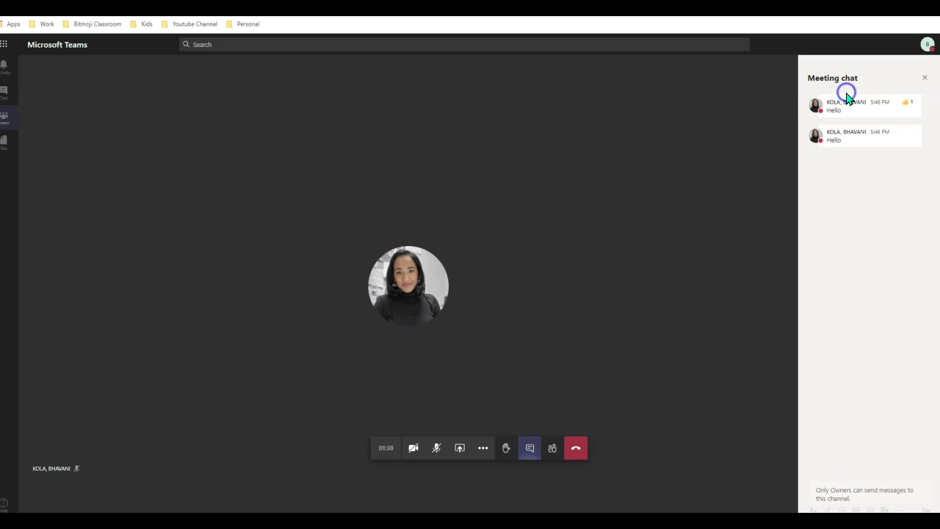
{"action": "left_click", "coordinate": [888, 122]}
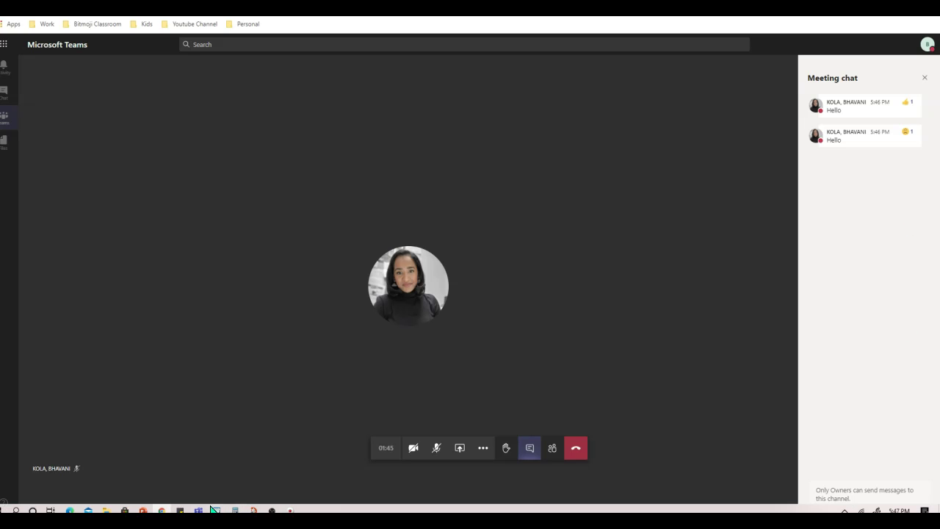
- Set General to 'Anyone can post messages', then go to the Week One channel
{"action": "mouse_move", "coordinate": [198, 511]}
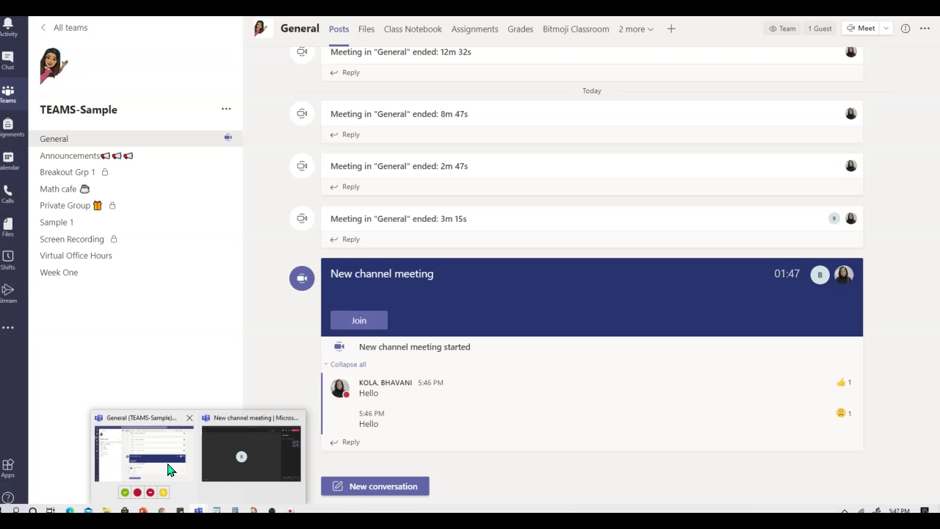
{"action": "left_click", "coordinate": [167, 455]}
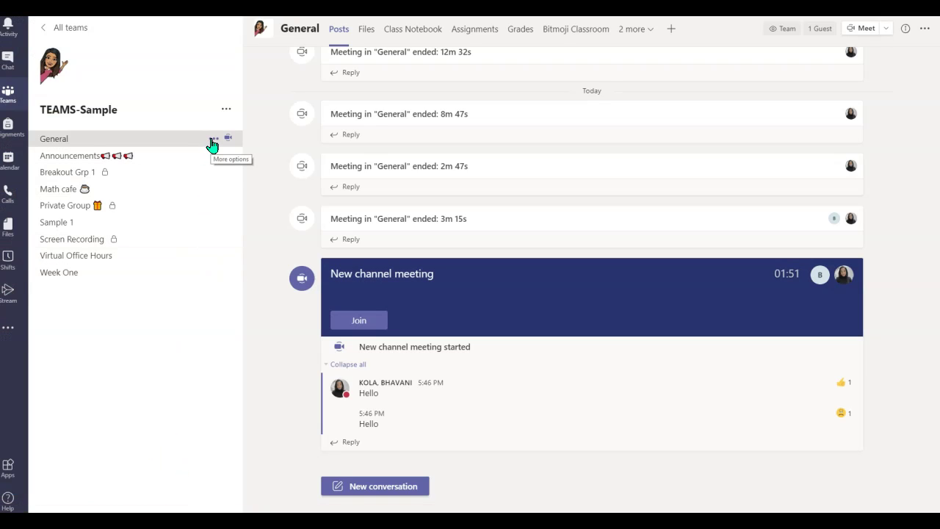
{"action": "left_click", "coordinate": [213, 140]}
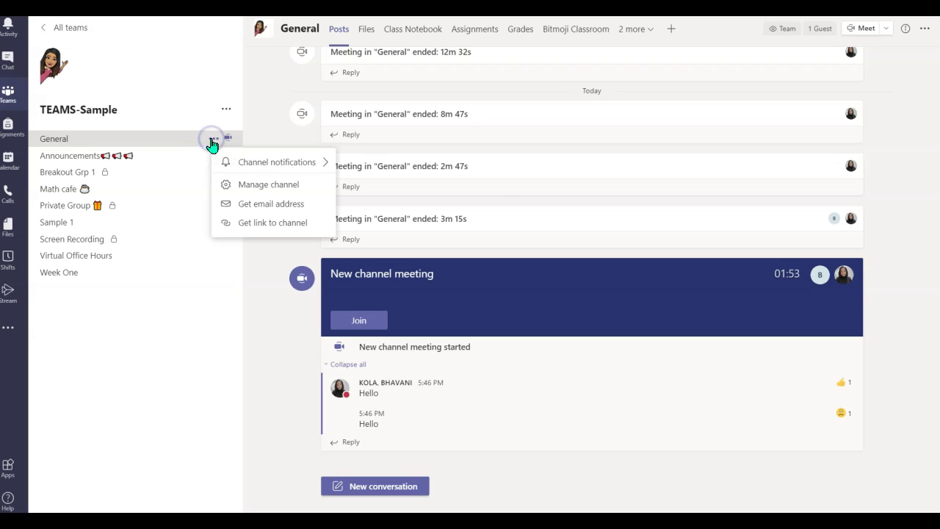
{"action": "left_click", "coordinate": [256, 189]}
{"action": "left_click", "coordinate": [418, 153]}
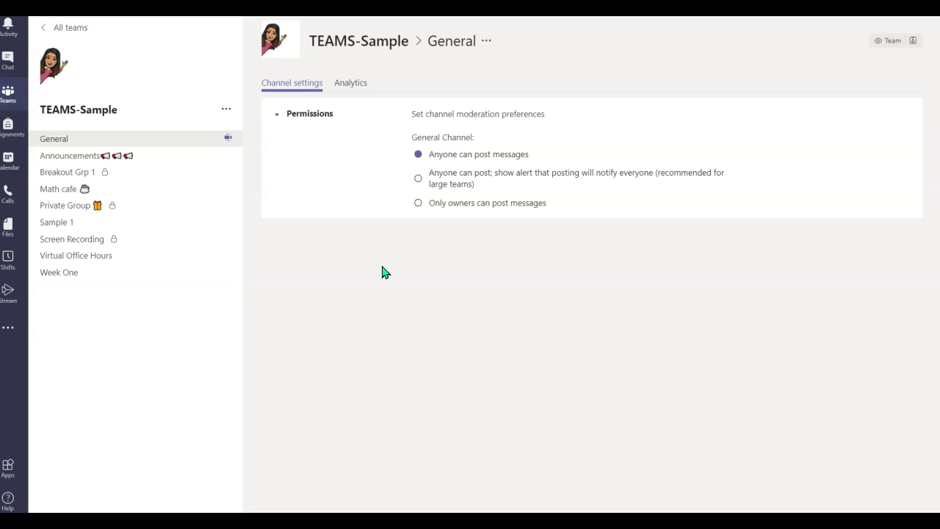
{"action": "left_click", "coordinate": [166, 272]}
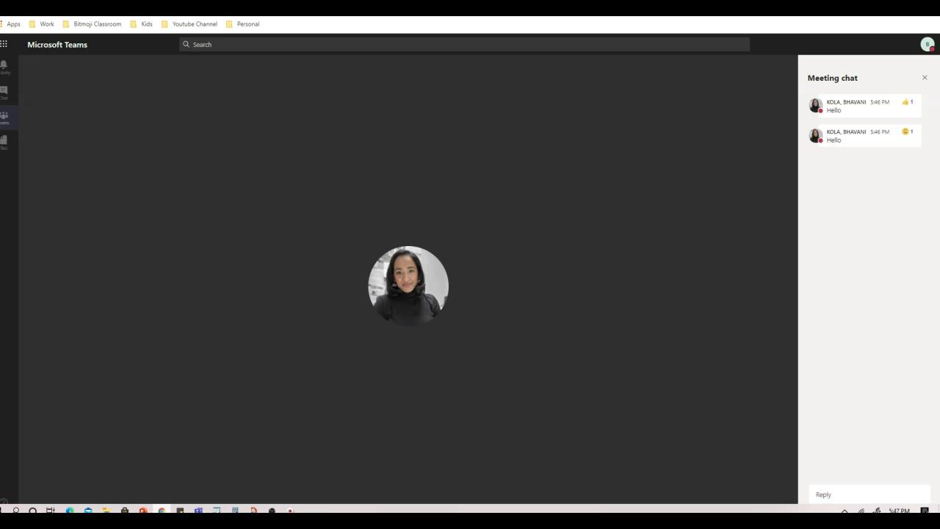
- Send 'Hello Instructor' as a reply in the meeting chat
{"action": "left_click", "coordinate": [871, 489]}
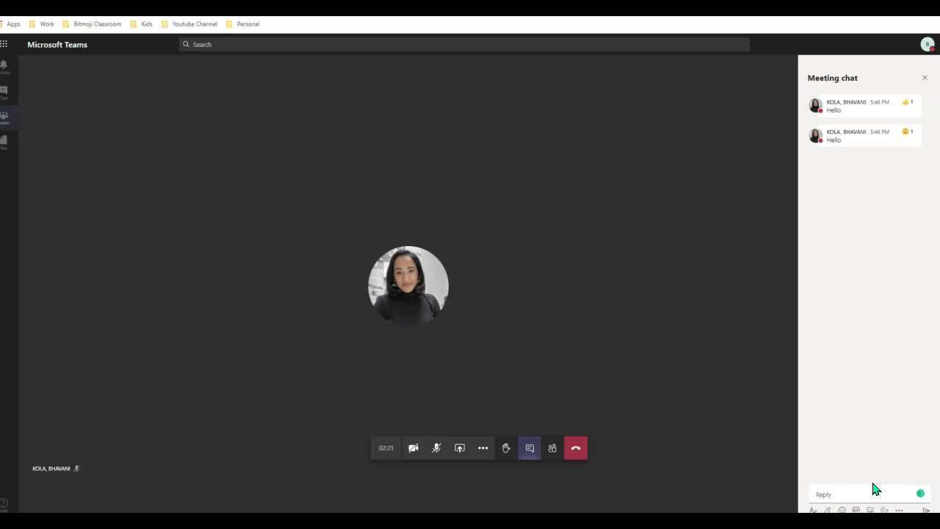
{"action": "type", "text": "Hello Instructor"}
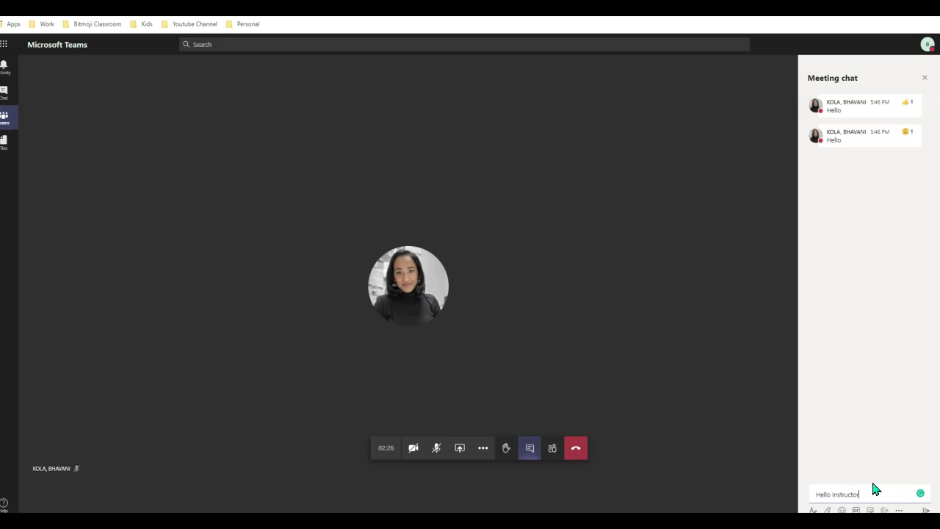
{"action": "key", "text": "Return"}
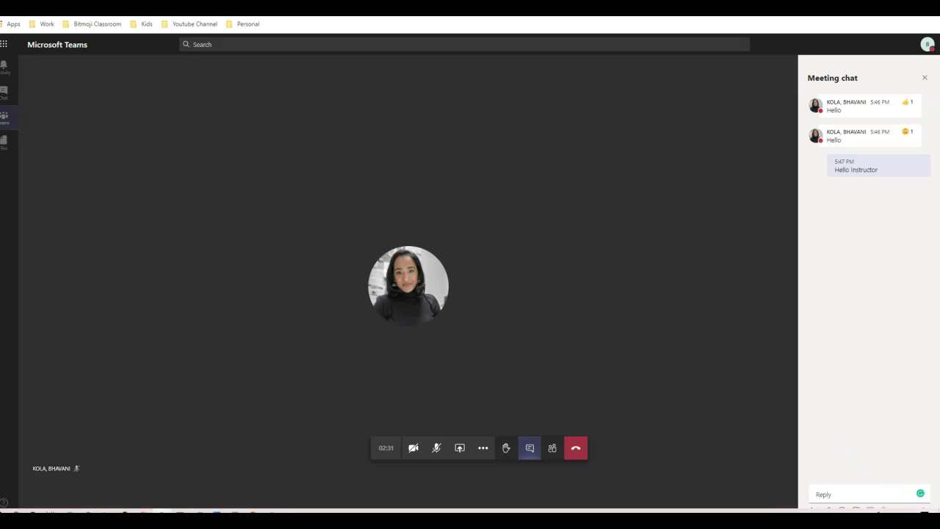
- In the Teams window, set General back to 'Only owners can post messages'
{"action": "mouse_move", "coordinate": [199, 509]}
{"action": "left_click", "coordinate": [155, 463]}
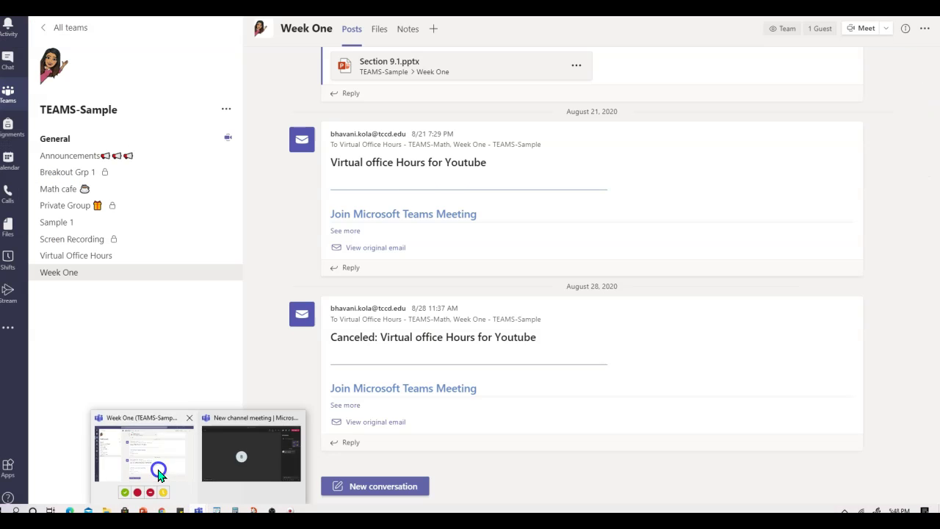
{"action": "left_click", "coordinate": [215, 139]}
{"action": "left_click", "coordinate": [231, 180]}
{"action": "left_click", "coordinate": [418, 203]}
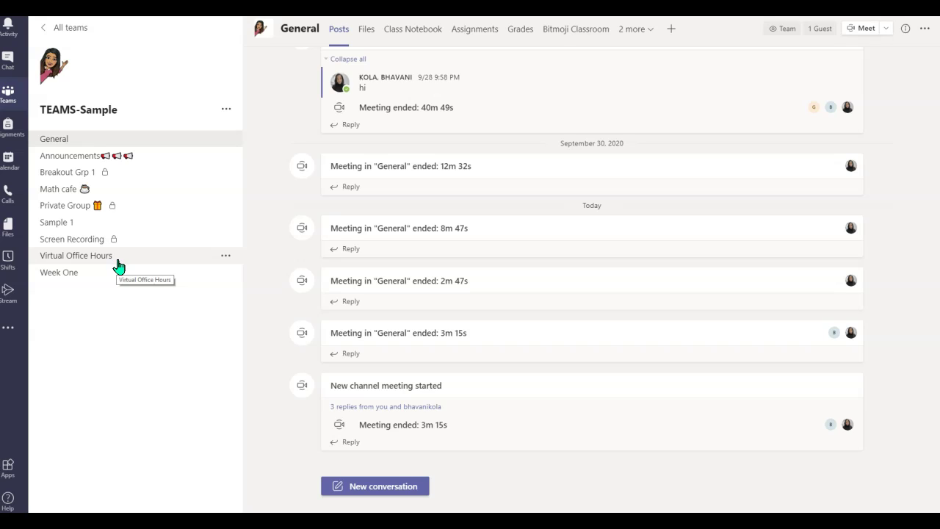
- Turn Virtual Office Hours moderation On and uncheck member replies, bot and connector posting
{"action": "left_click", "coordinate": [227, 257]}
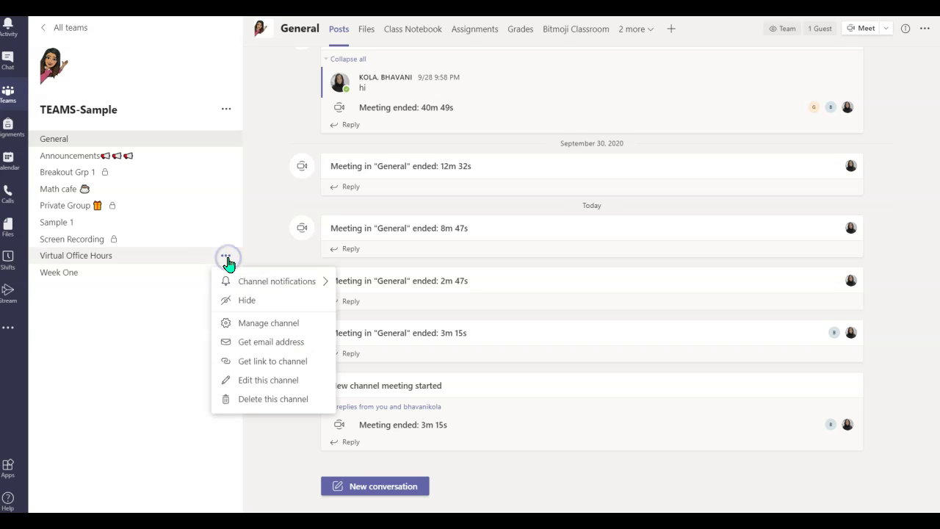
{"action": "left_click", "coordinate": [253, 323]}
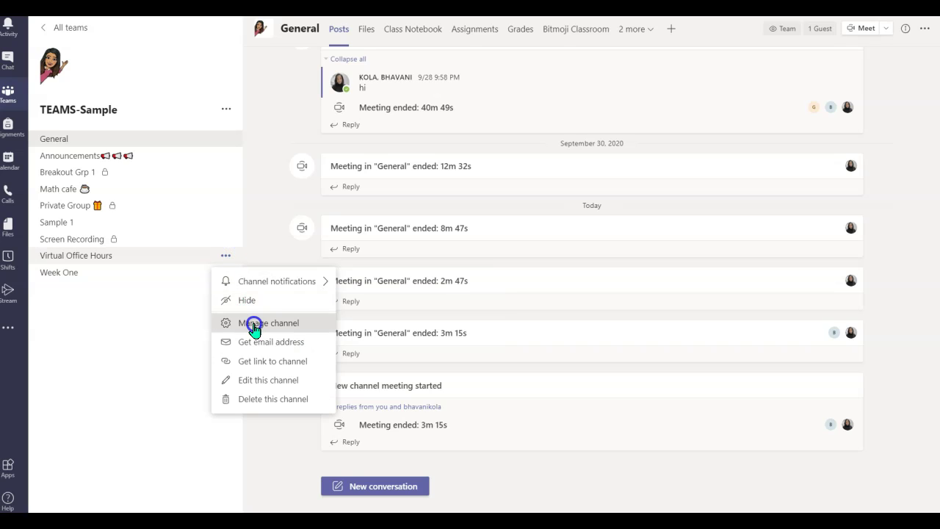
{"action": "left_click", "coordinate": [522, 157]}
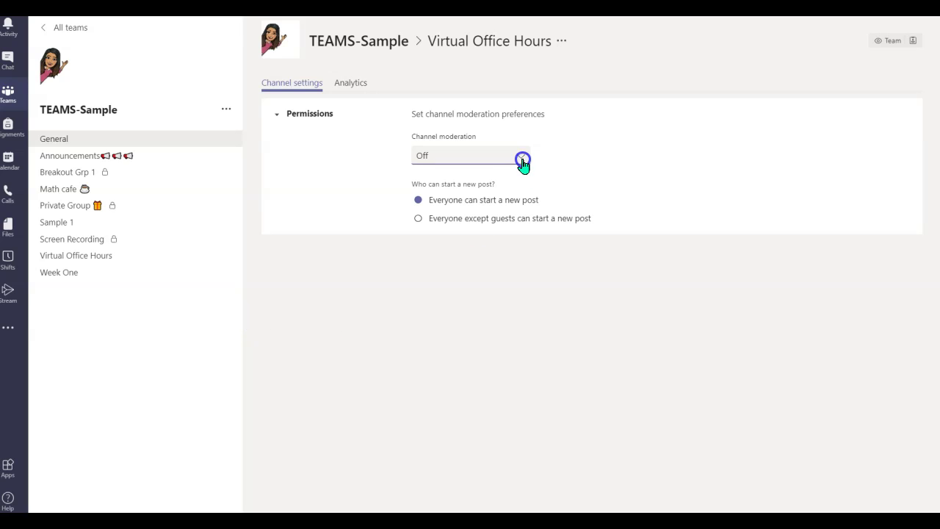
{"action": "left_click", "coordinate": [437, 206]}
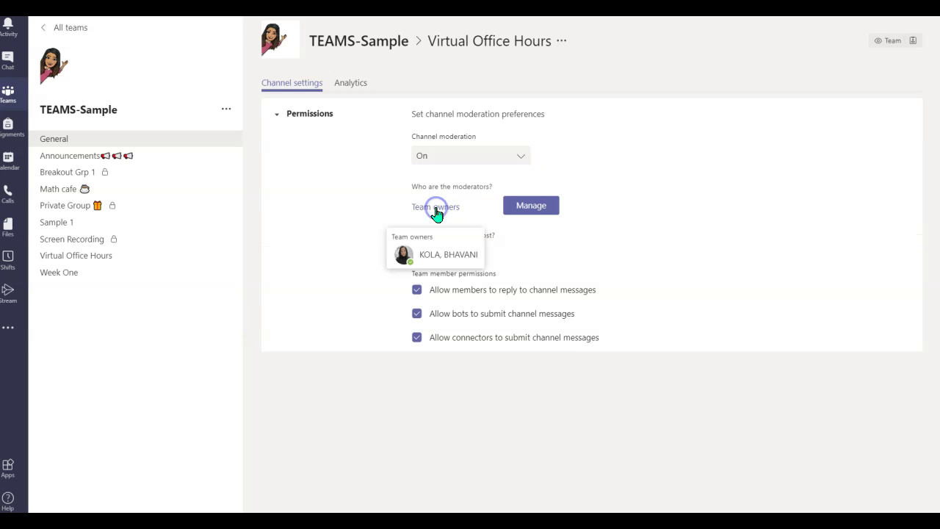
{"action": "left_click", "coordinate": [417, 291]}
{"action": "left_click", "coordinate": [420, 314]}
{"action": "left_click", "coordinate": [416, 339]}
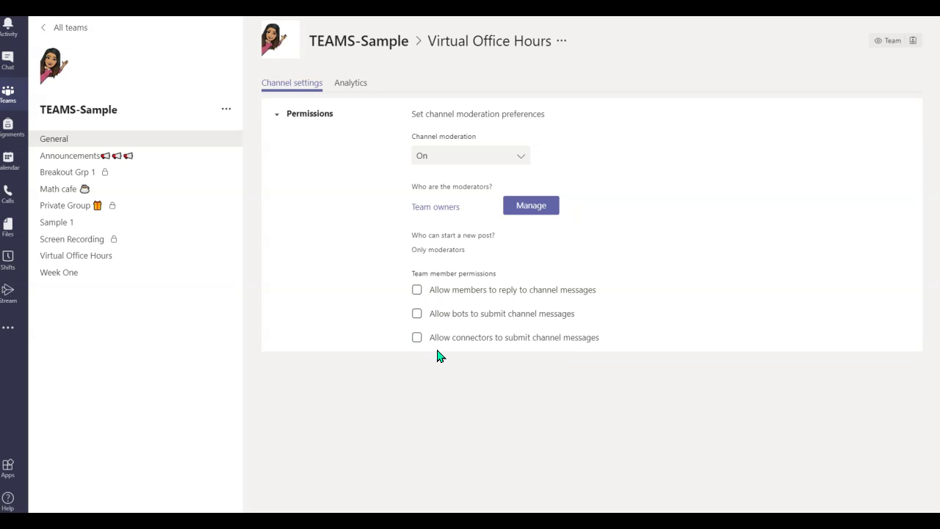
- Start a muted Virtual Office Hours meeting with its chat open, then switch to the guest session
{"action": "left_click", "coordinate": [96, 256]}
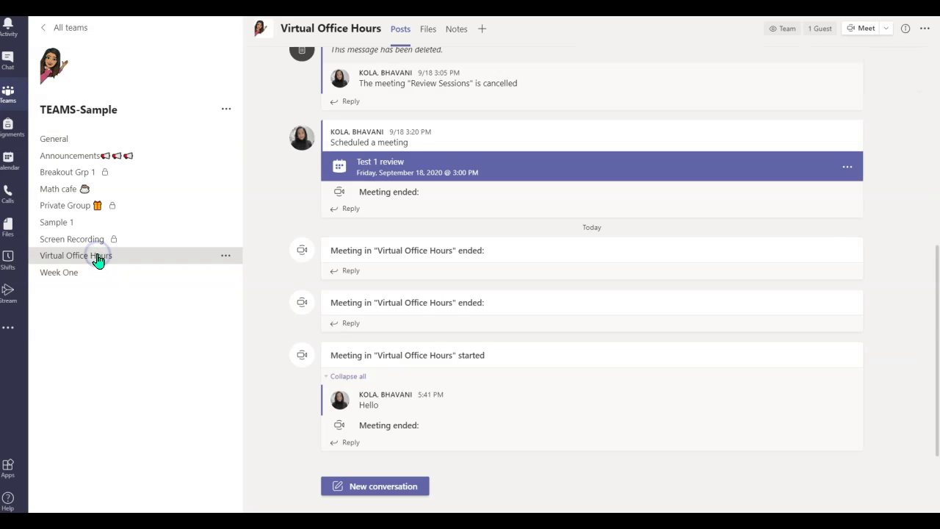
{"action": "left_click", "coordinate": [850, 31]}
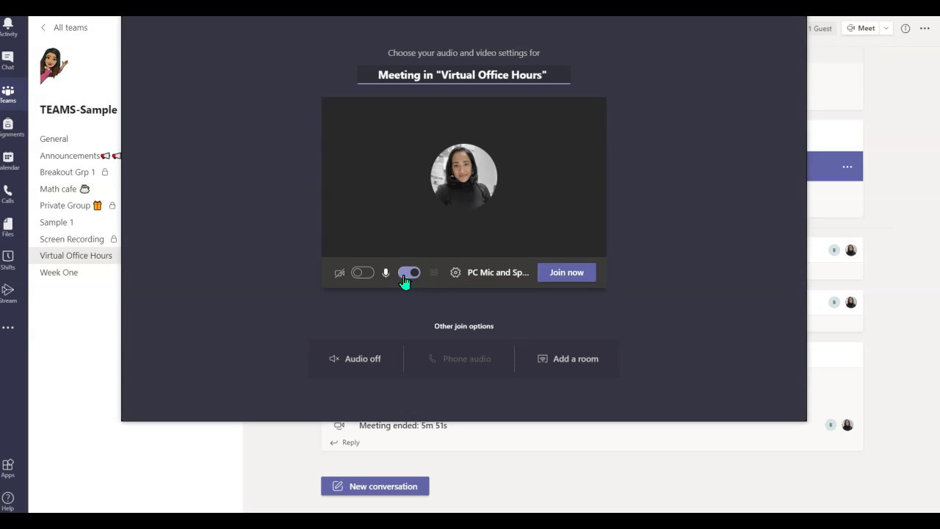
{"action": "left_click", "coordinate": [403, 274]}
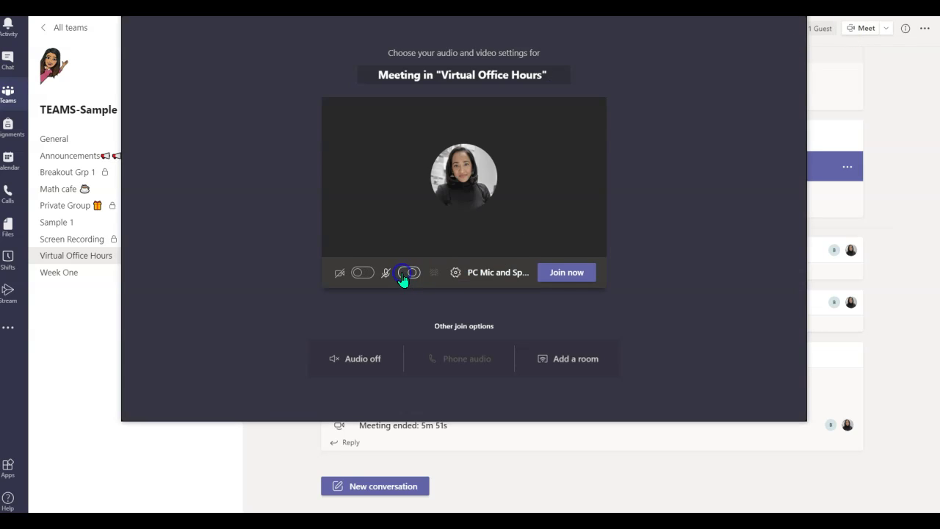
{"action": "left_click", "coordinate": [575, 272]}
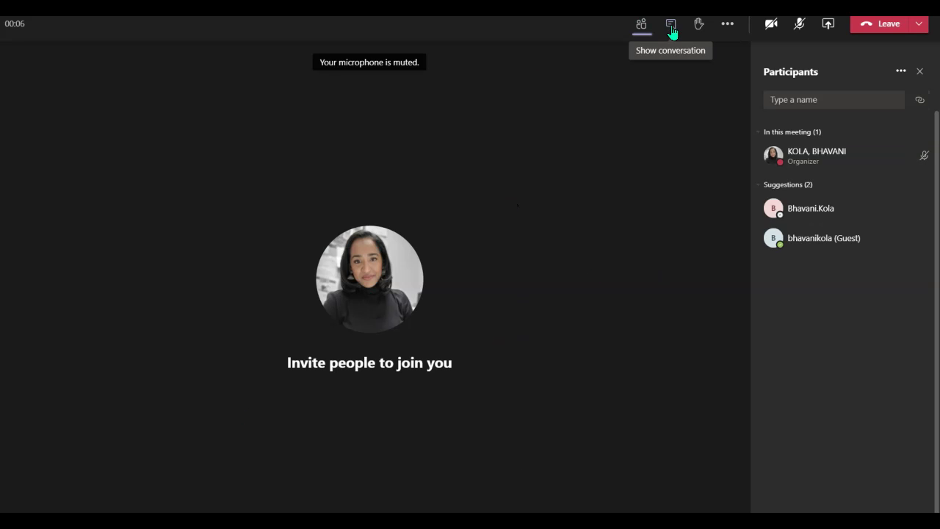
{"action": "left_click", "coordinate": [671, 27]}
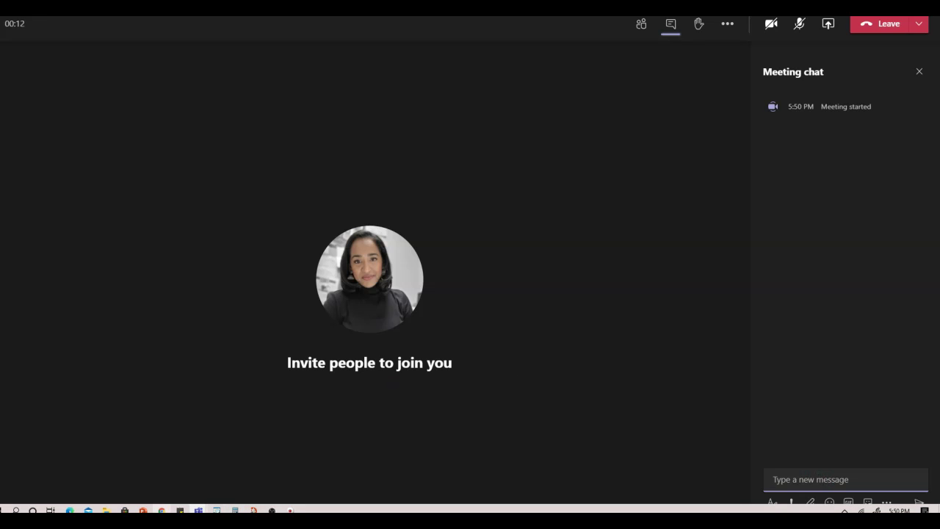
{"action": "key", "text": "alt+Tab"}
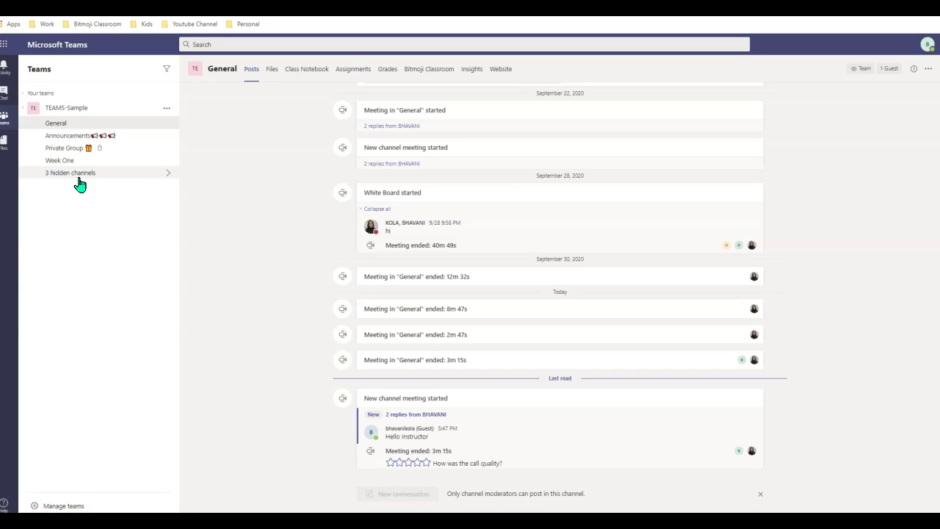
- As the guest, open hidden Virtual Office Hours, join its meeting muted, and show the moderator-only chat
{"action": "left_click", "coordinate": [78, 178]}
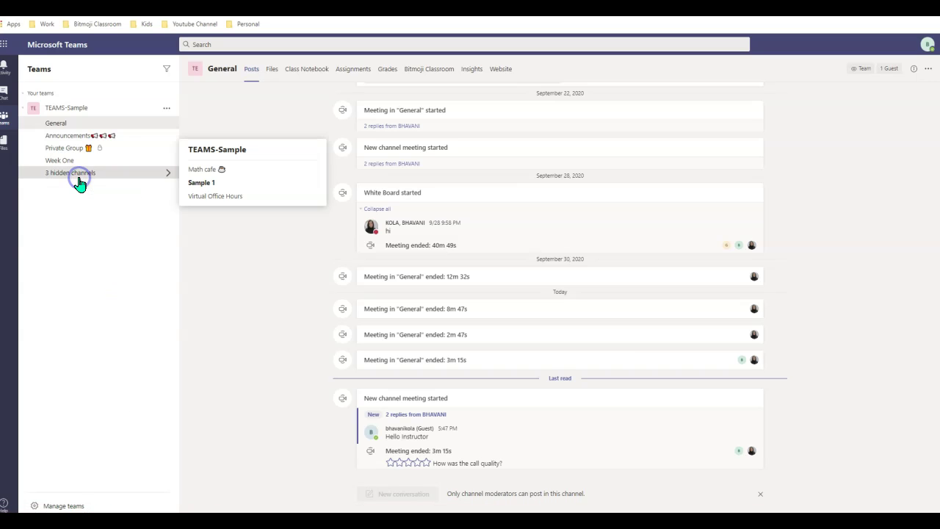
{"action": "left_click", "coordinate": [201, 197]}
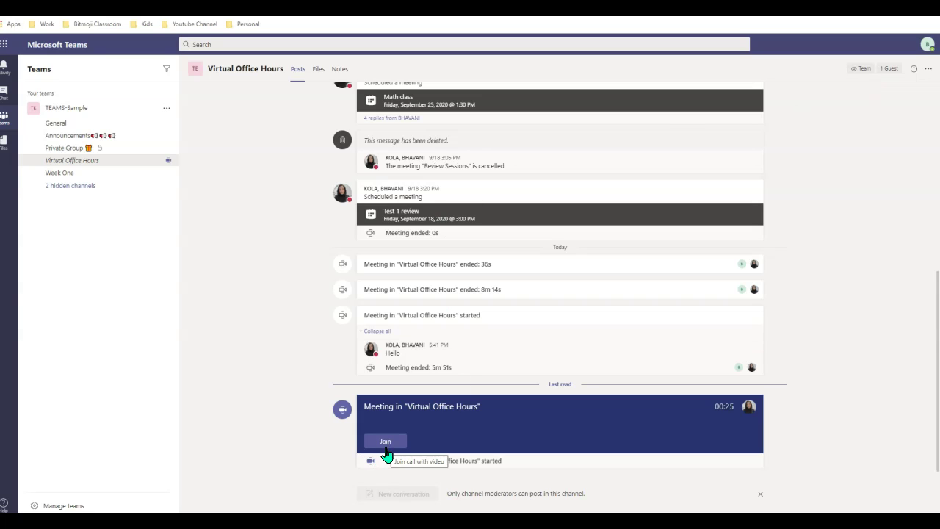
{"action": "left_click", "coordinate": [384, 443]}
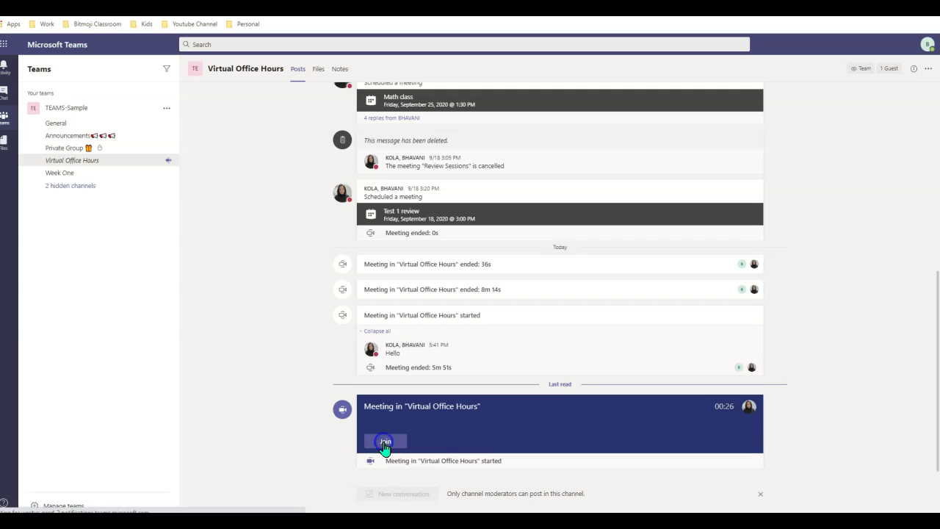
{"action": "left_click", "coordinate": [470, 317]}
{"action": "left_click", "coordinate": [463, 298]}
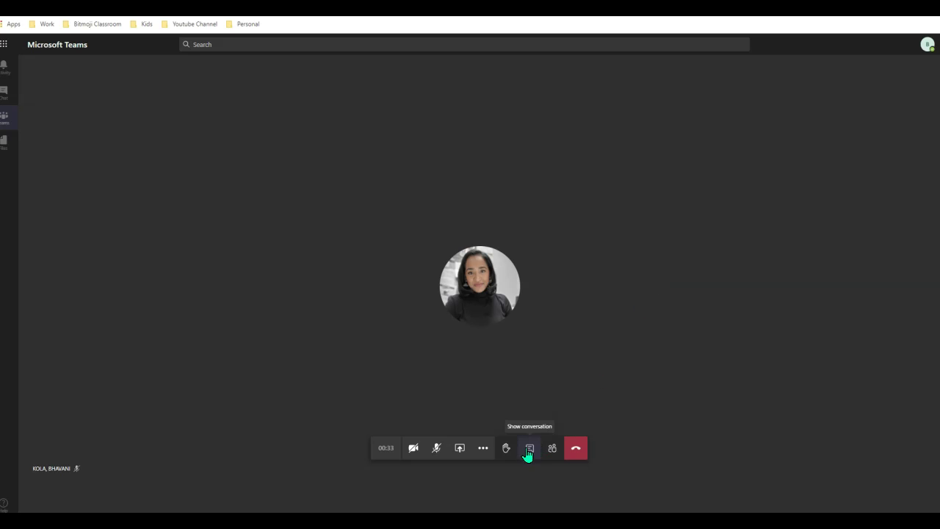
{"action": "left_click", "coordinate": [532, 454]}
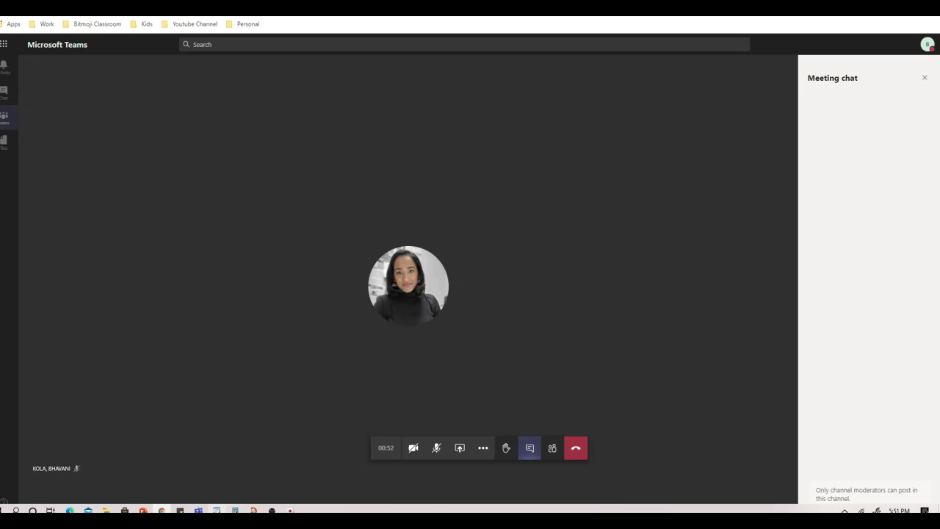
- From the owner's meeting window, send 'How are you?' in the chat instead of the drafted 'Hello'
{"action": "mouse_move", "coordinate": [199, 510]}
{"action": "left_click", "coordinate": [217, 455]}
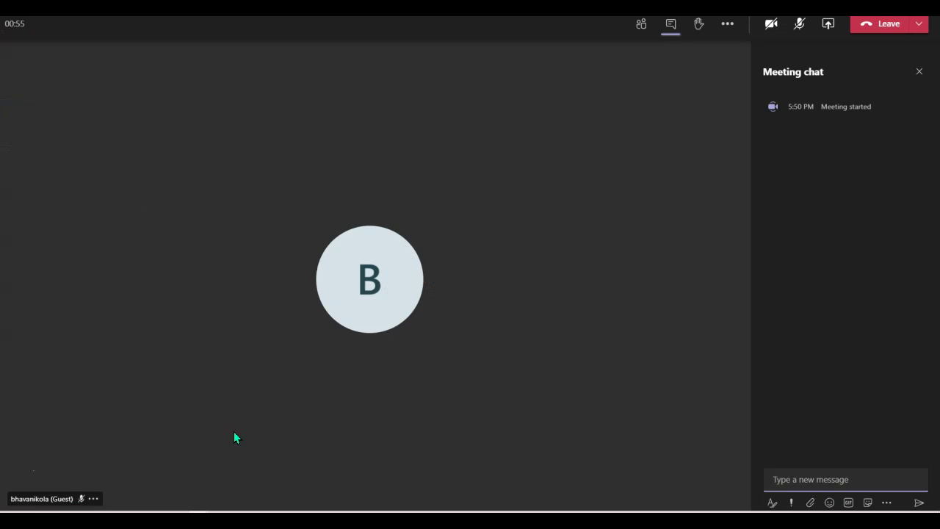
{"action": "type", "text": "Hello"}
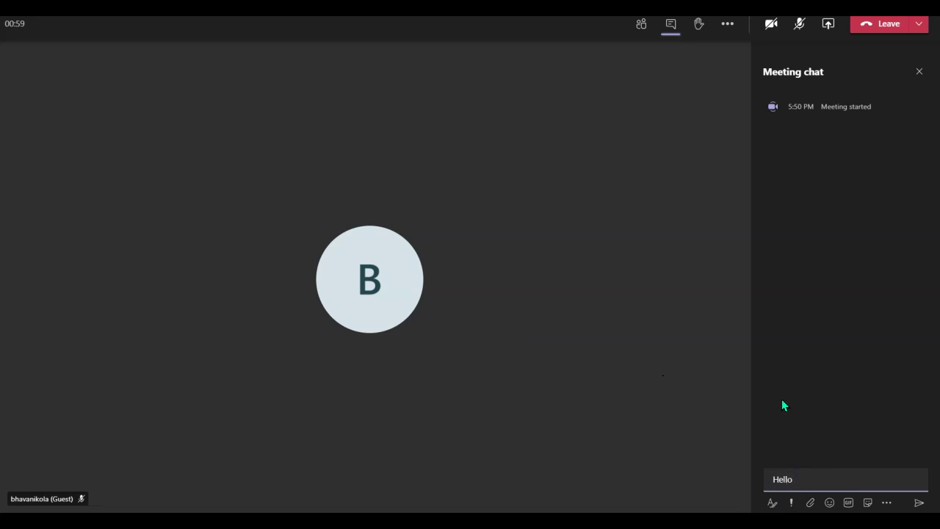
{"action": "key", "text": "BackSpace"}
{"action": "key", "text": "BackSpace"}
{"action": "key", "text": "BackSpace"}
{"action": "key", "text": "BackSpace"}
{"action": "key", "text": "BackSpace"}
{"action": "key", "text": "BackSpace"}
{"action": "type", "text": "How are you?"}
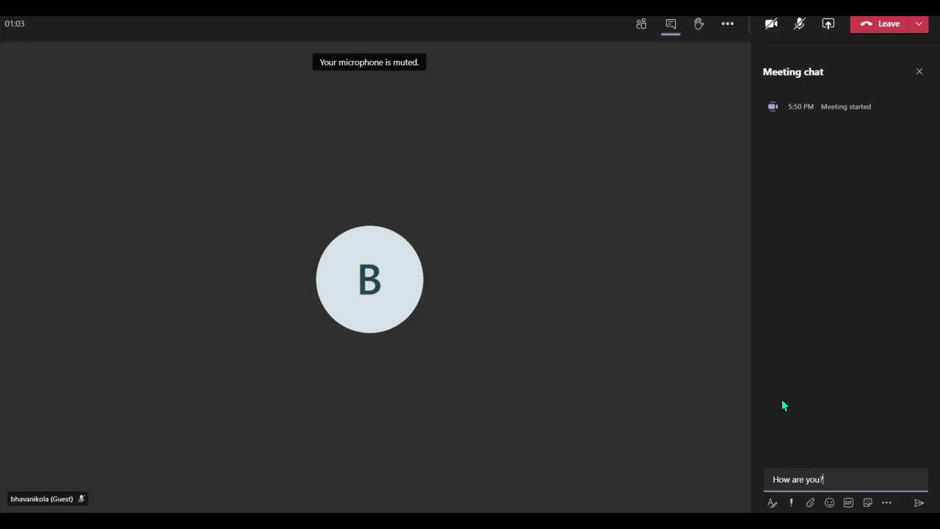
{"action": "key", "text": "Return"}
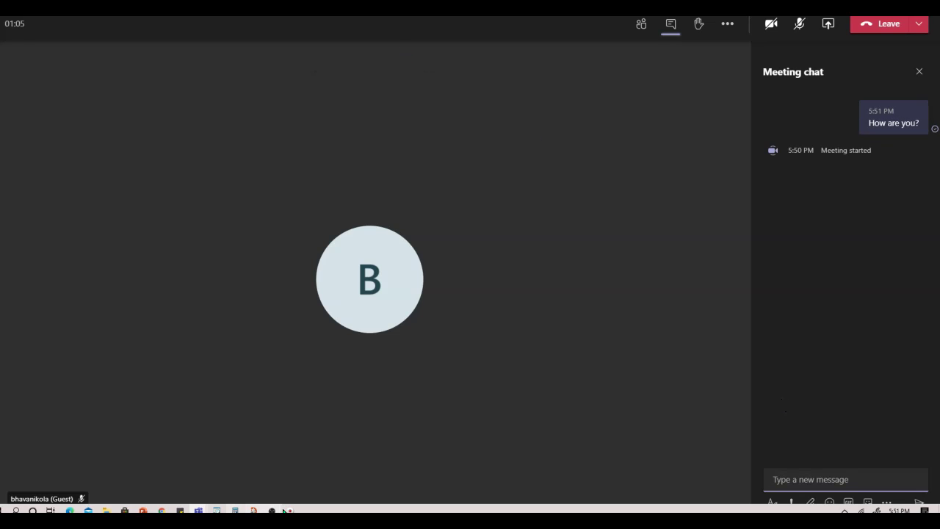
{"action": "left_click", "coordinate": [161, 510]}
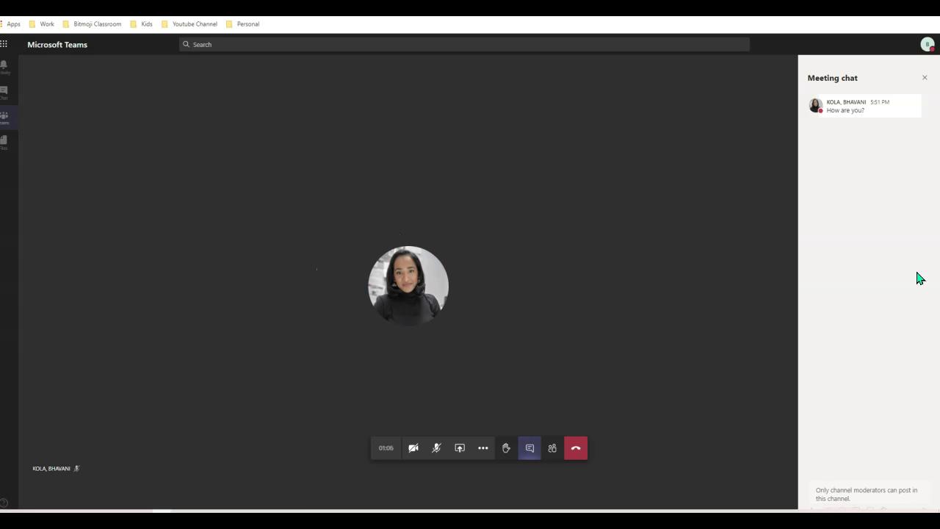
{"action": "mouse_move", "coordinate": [883, 99]}
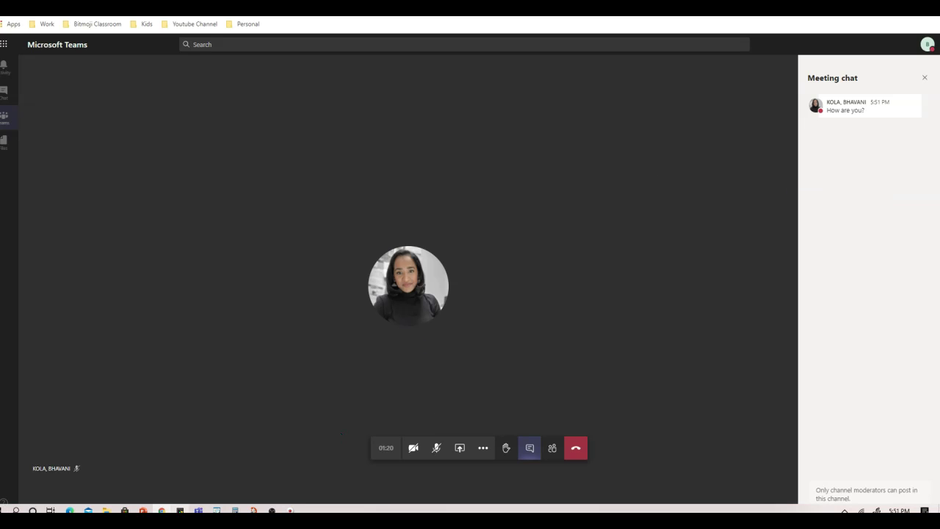
- In the Virtual Office Hours channel settings, enable members replying to channel messages
{"action": "mouse_move", "coordinate": [198, 510]}
{"action": "left_click", "coordinate": [155, 448]}
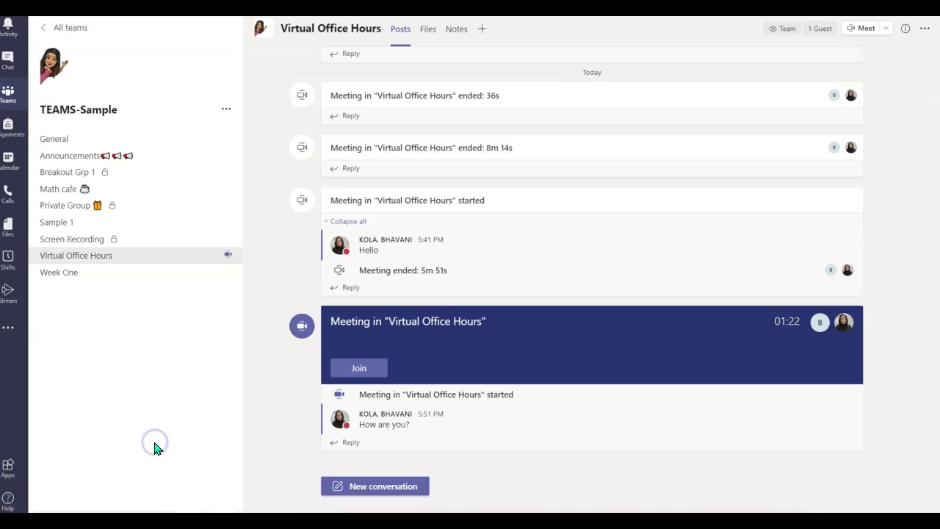
{"action": "left_click", "coordinate": [213, 256]}
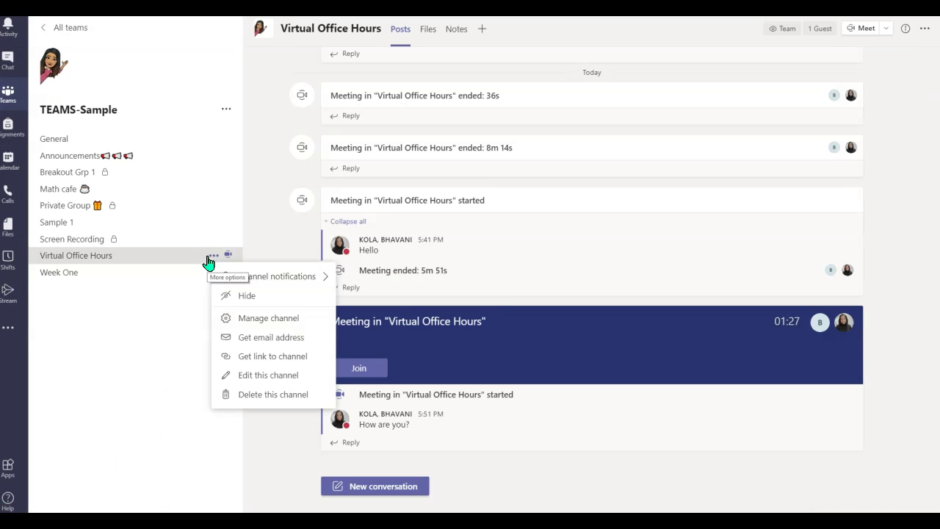
{"action": "left_click", "coordinate": [255, 319]}
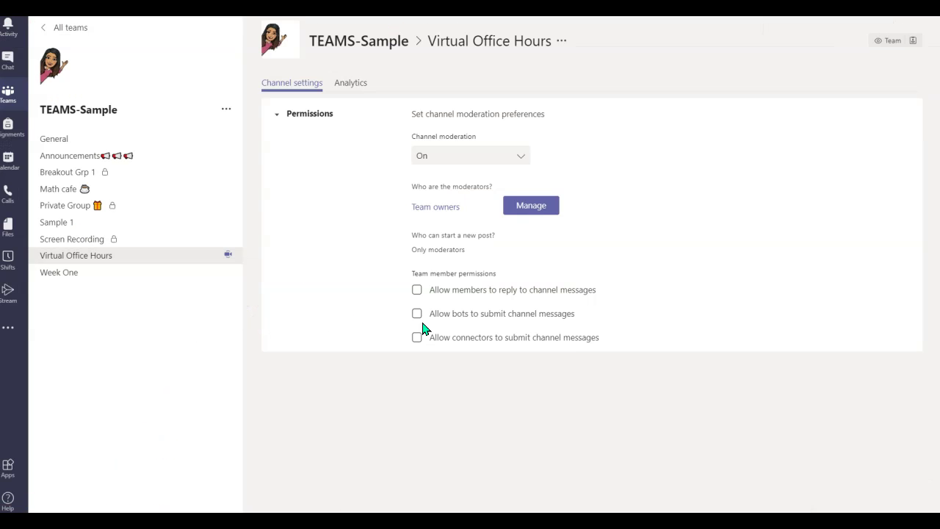
{"action": "left_click", "coordinate": [417, 294]}
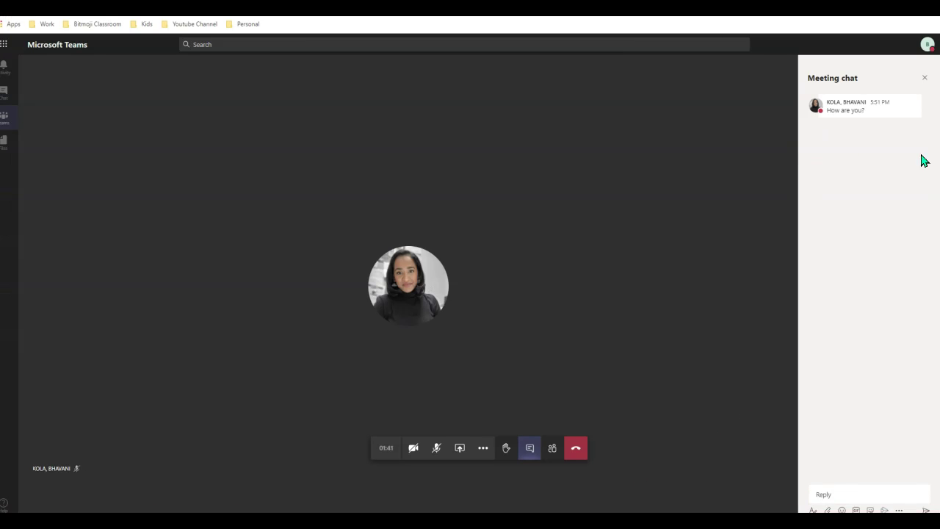
- As the guest, start the reply 'Yes I can' in the meeting chat
{"action": "left_click", "coordinate": [889, 488]}
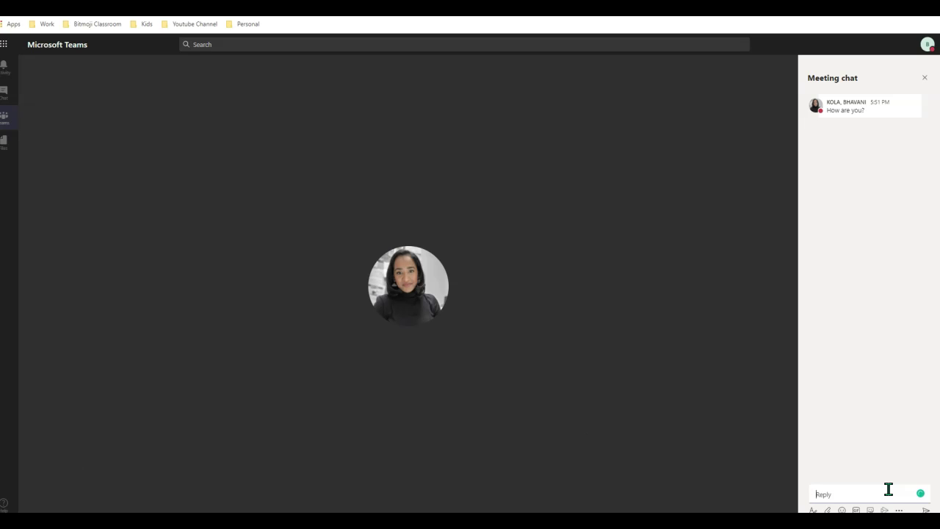
{"action": "type", "text": "Yes I can"}
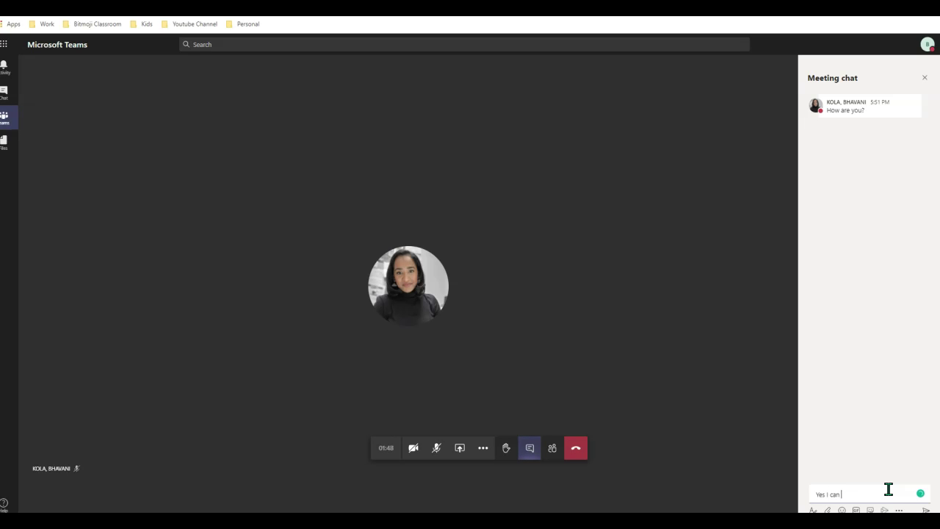